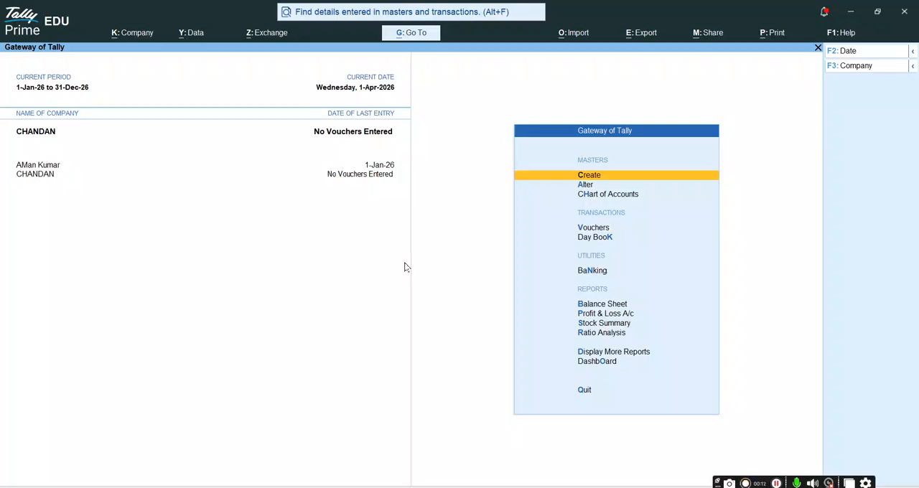
# - Open voucher entry and switch to a new Receipt voucher
pyautogui.press('Down')
pyautogui.press('Down')
pyautogui.press('Down')
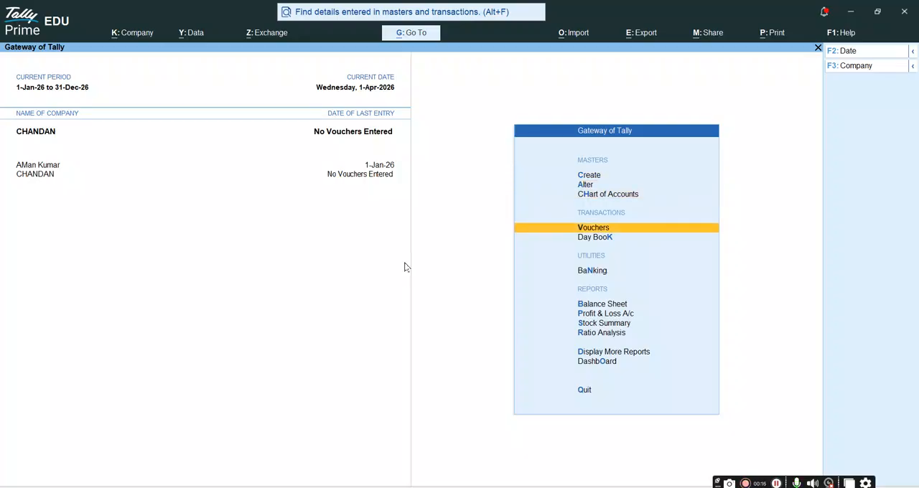
pyautogui.press('Return')
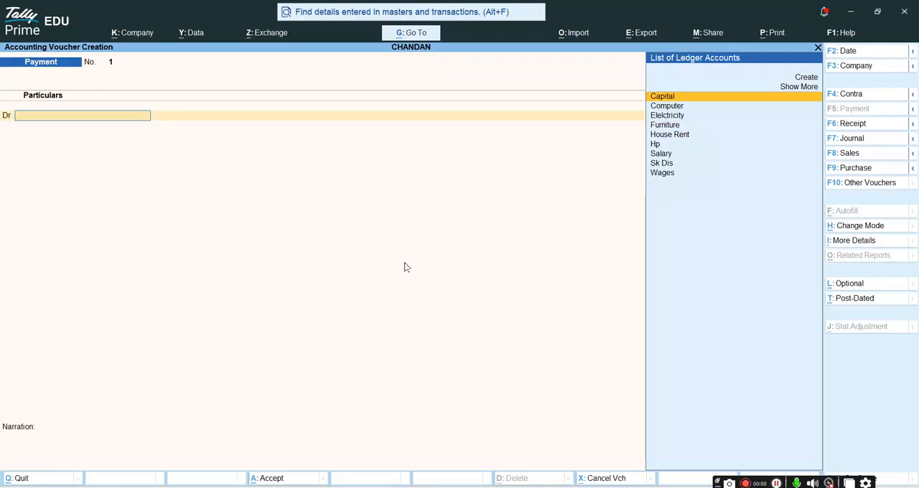
pyautogui.press('F6')
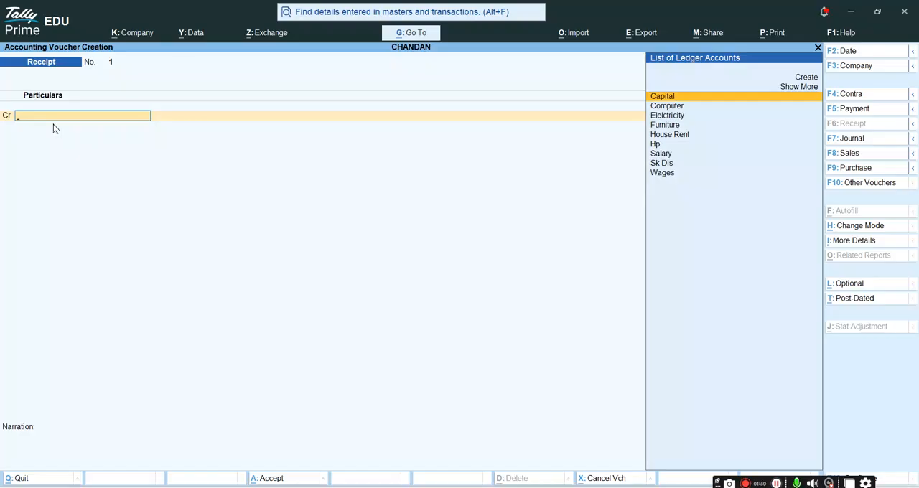
# - Credit the Capital ledger with 12,00,000 in the receipt voucher
pyautogui.write('C')
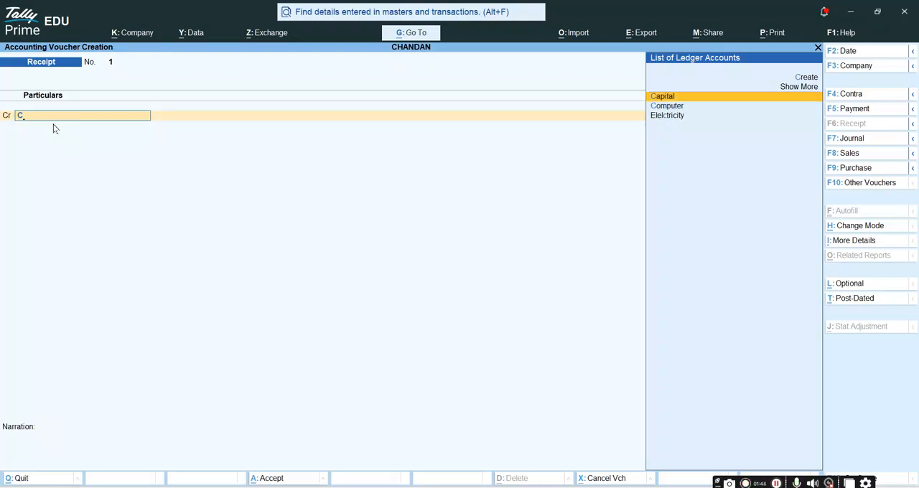
pyautogui.press('Return')
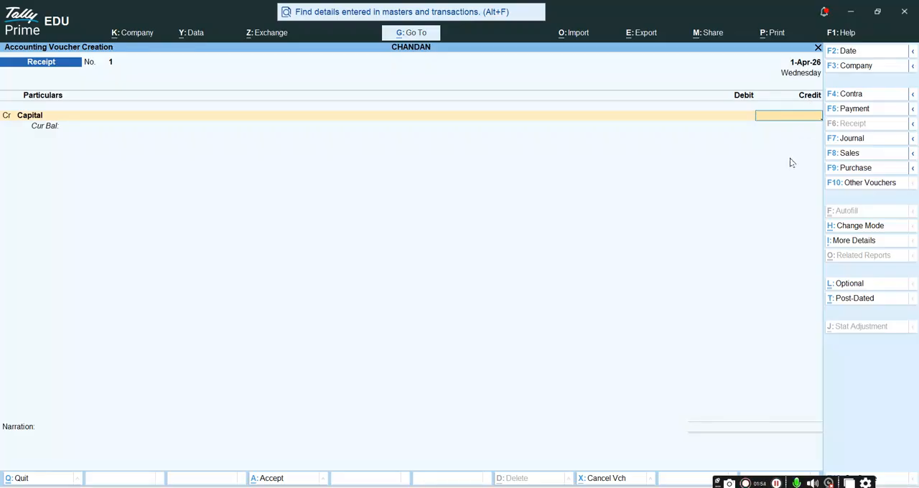
pyautogui.write('12000000')
pyautogui.press('BackSpace')
pyautogui.press('Return')
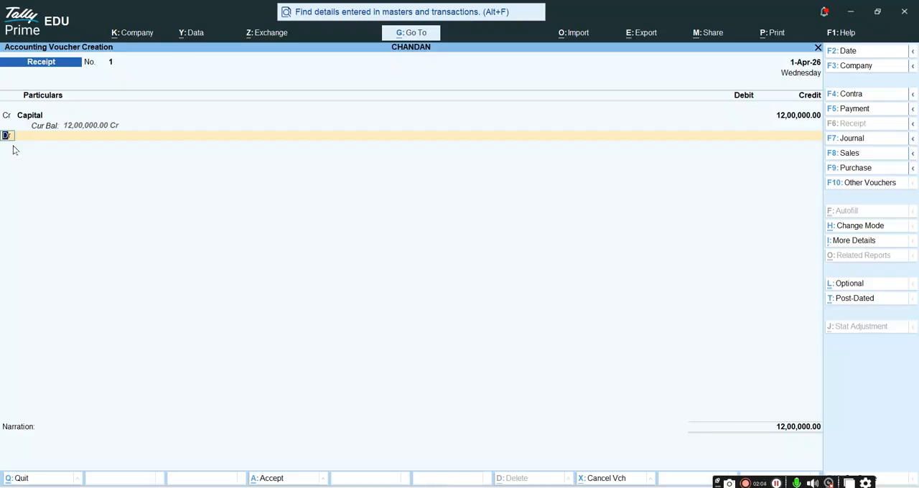
# - Debit the Cash ledger with the full 12,00,000 and save the receipt voucher without a narration
pyautogui.press('Return')
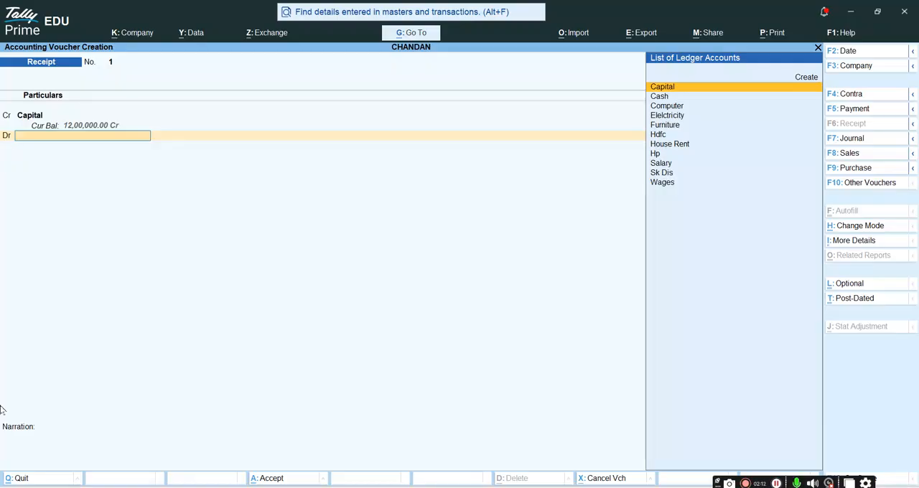
pyautogui.press('Down')
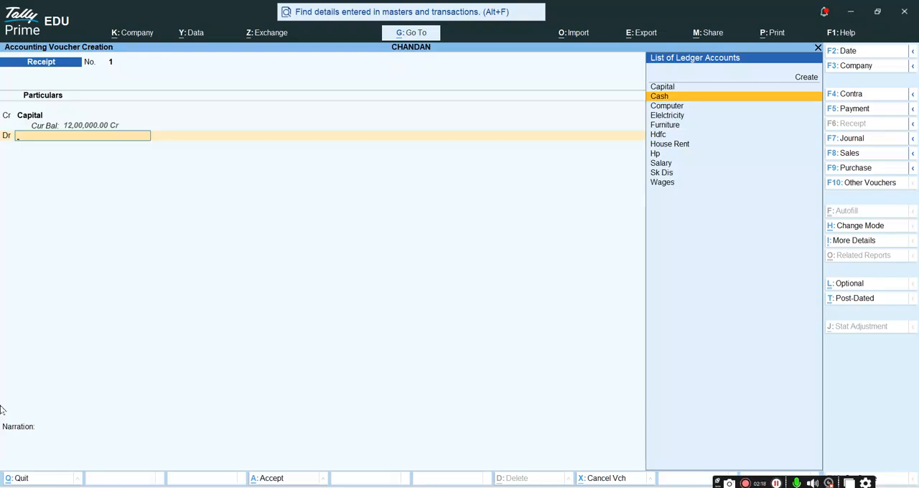
pyautogui.press('Return')
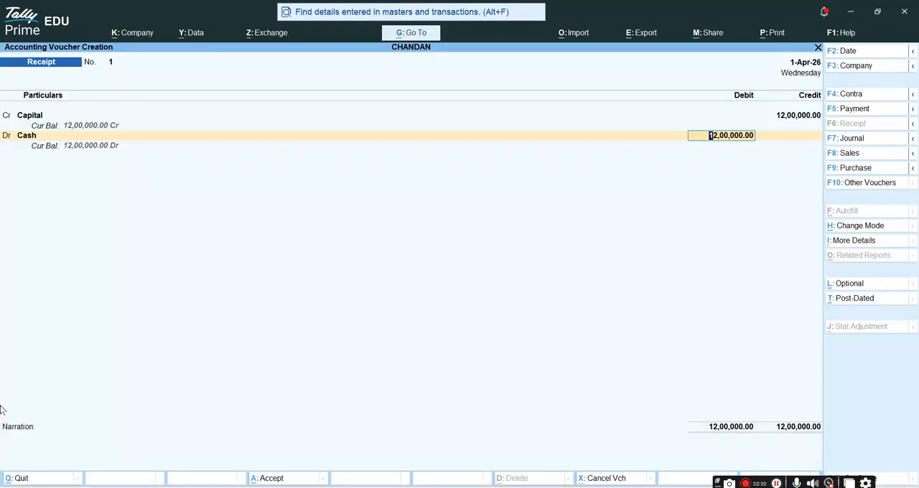
pyautogui.press('Return')
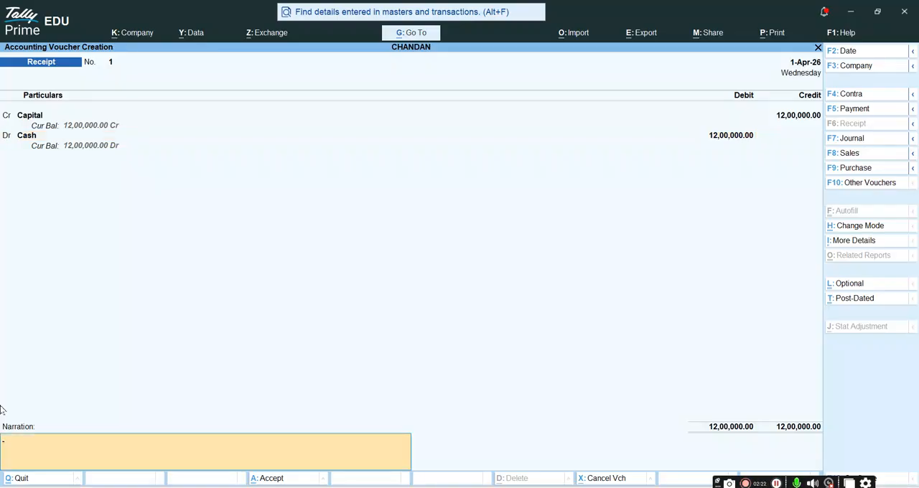
pyautogui.press('Return')
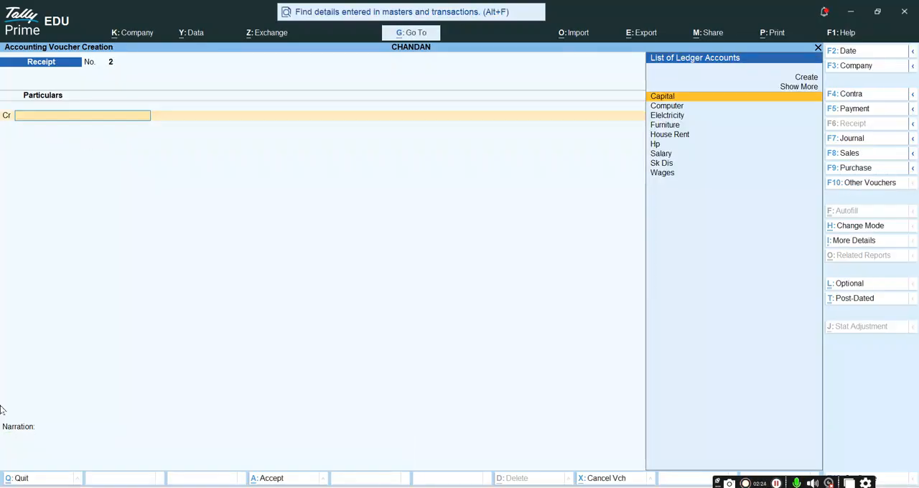
pyautogui.press('Return')
# - Start a Contra voucher and credit the Cash ledger with 2,00,000
pyautogui.press('F4')
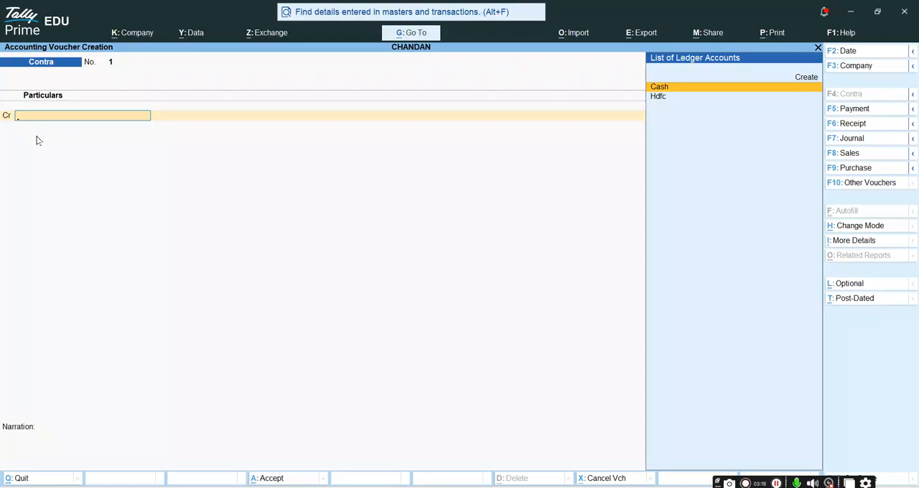
pyautogui.write('Cash')
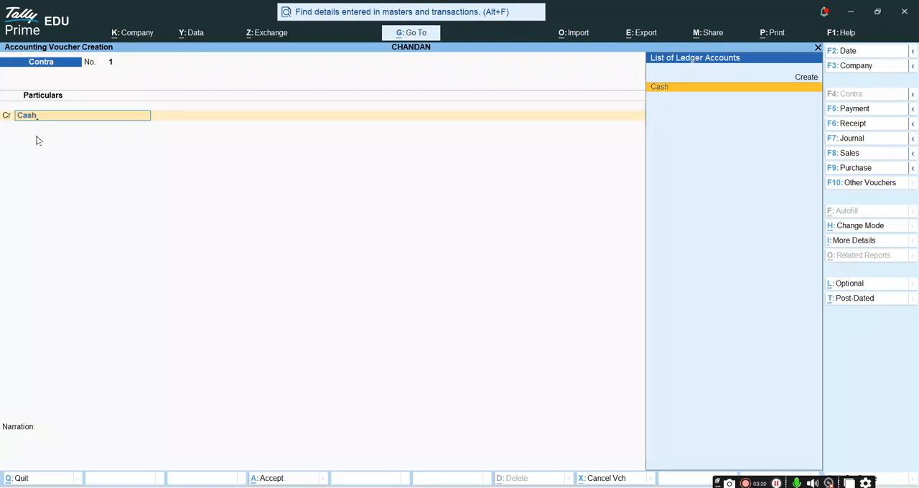
pyautogui.press('Return')
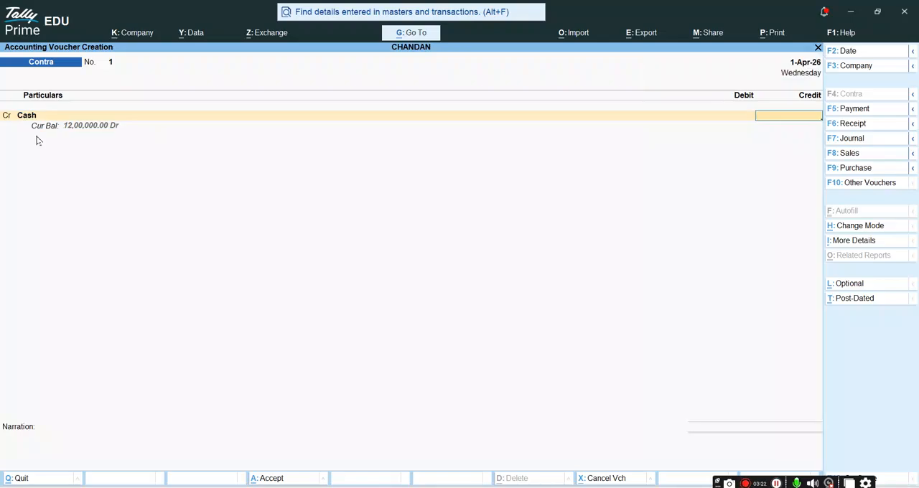
pyautogui.write('200000')
pyautogui.press('Return')
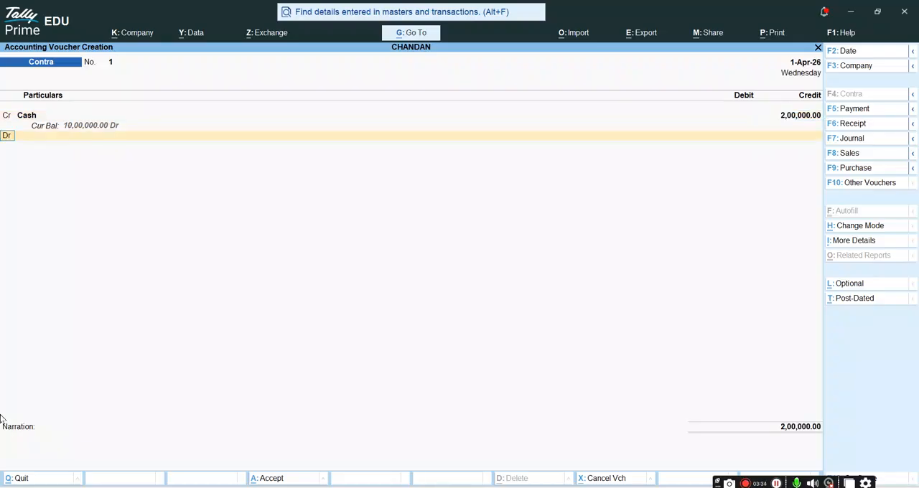
# - Debit the Hdfc ledger with 2,00,000 in the contra voucher
pyautogui.press('Return')
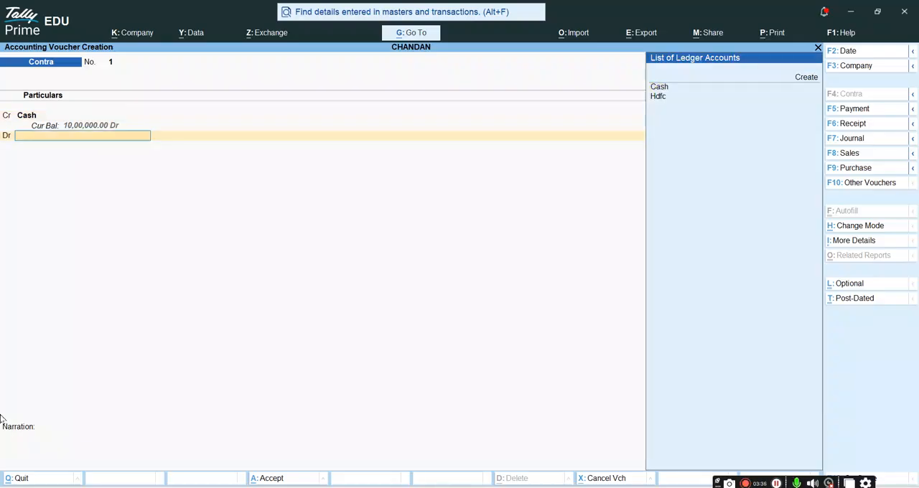
pyautogui.press('Down')
pyautogui.press('Down')
pyautogui.press('Down')
pyautogui.press('Return')
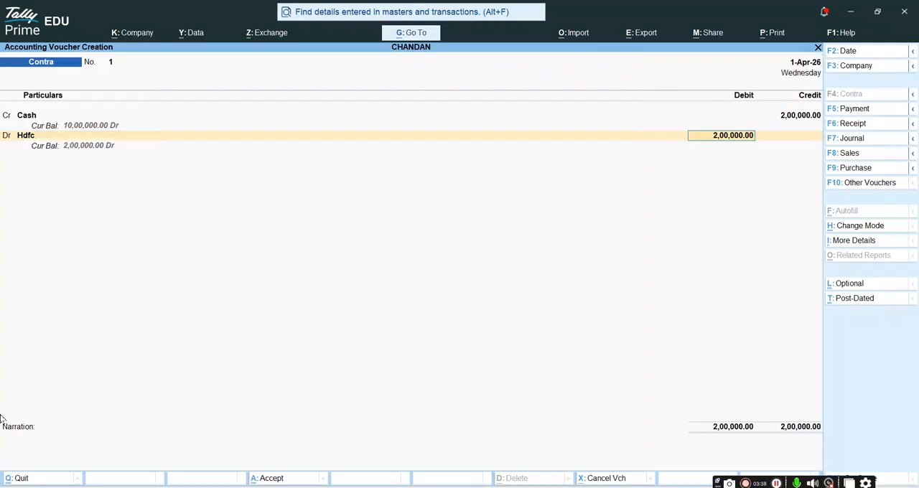
pyautogui.press('Return')
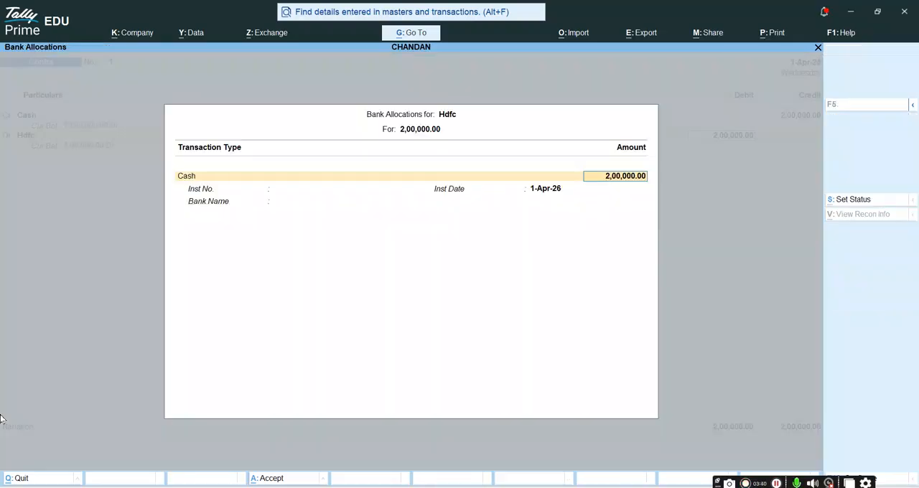
# - Accept the Hdfc bank allocation as Cash with the denominations left blank, and save the contra voucher without a narration
pyautogui.press('Return')
pyautogui.press('Return')
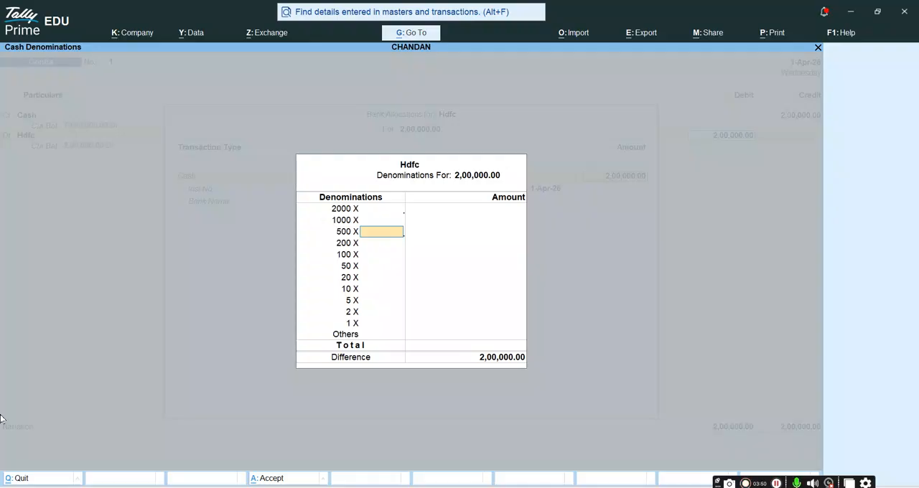
pyautogui.press('Return')
pyautogui.press('Return')
pyautogui.press('Return')
pyautogui.press('Return')
pyautogui.press('Return')
pyautogui.press('Return')
pyautogui.press('Return')
pyautogui.press('Return')
pyautogui.press('Return')
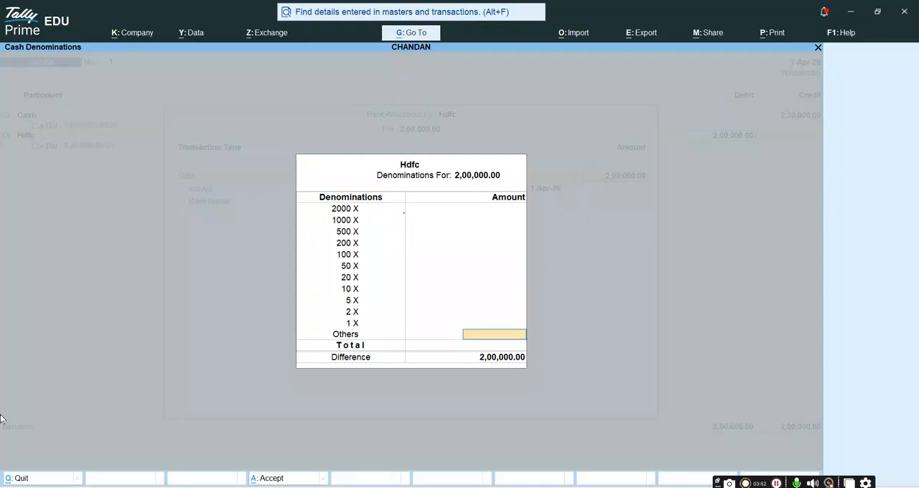
pyautogui.press('Return')
pyautogui.press('Return')
pyautogui.press('Return')
pyautogui.press('Return')
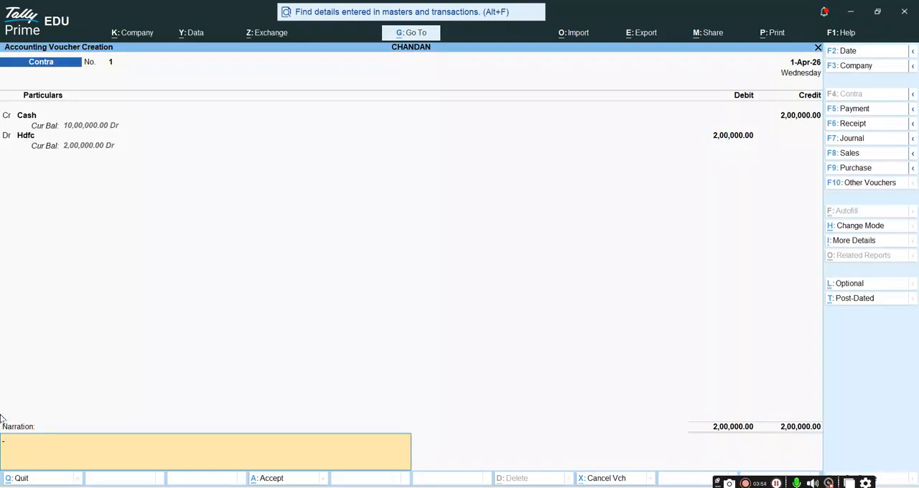
pyautogui.press('Return')
pyautogui.press('Return')
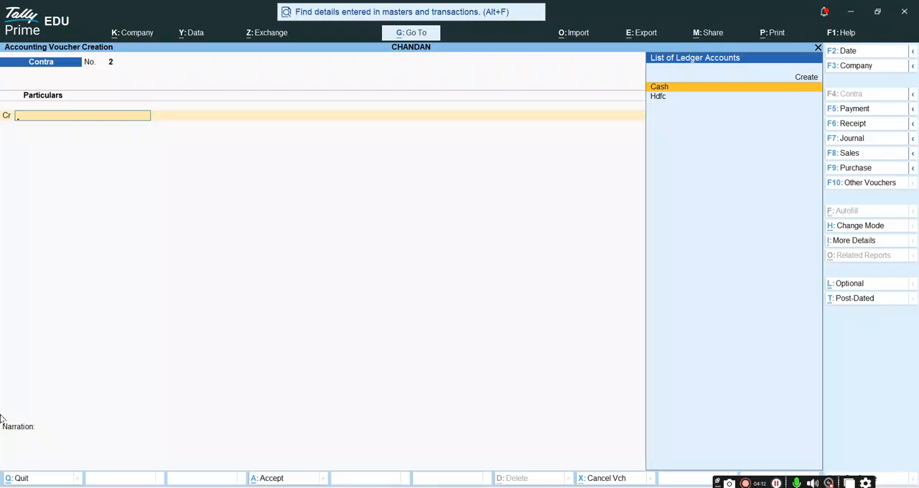
# - Start a Journal voucher and debit the Computer ledger with 2,00,000
pyautogui.press('F7')
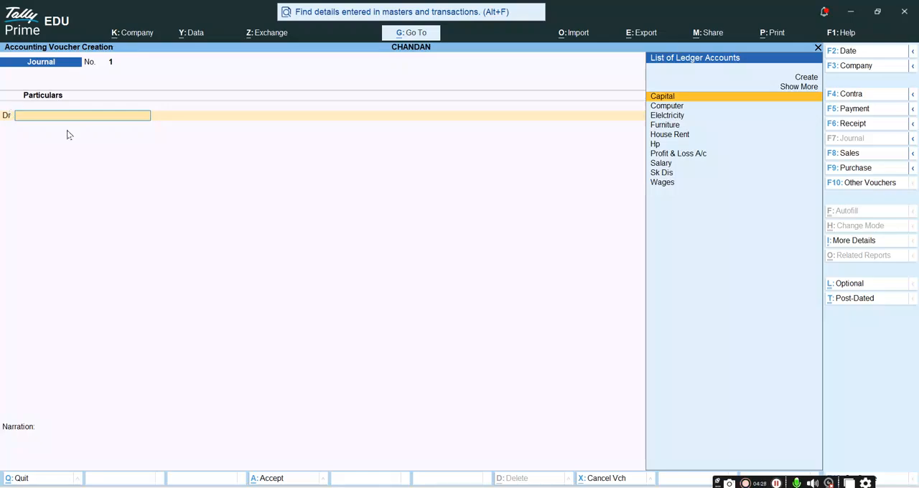
pyautogui.write('comp')
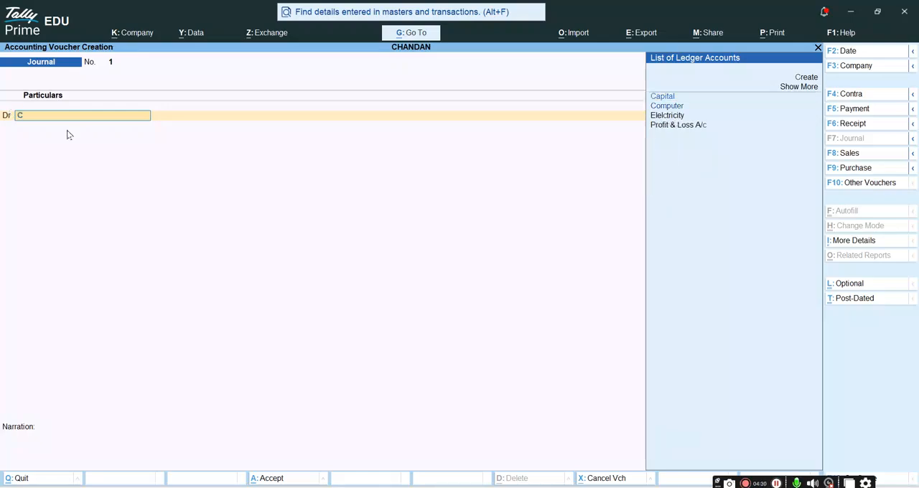
pyautogui.press('Return')
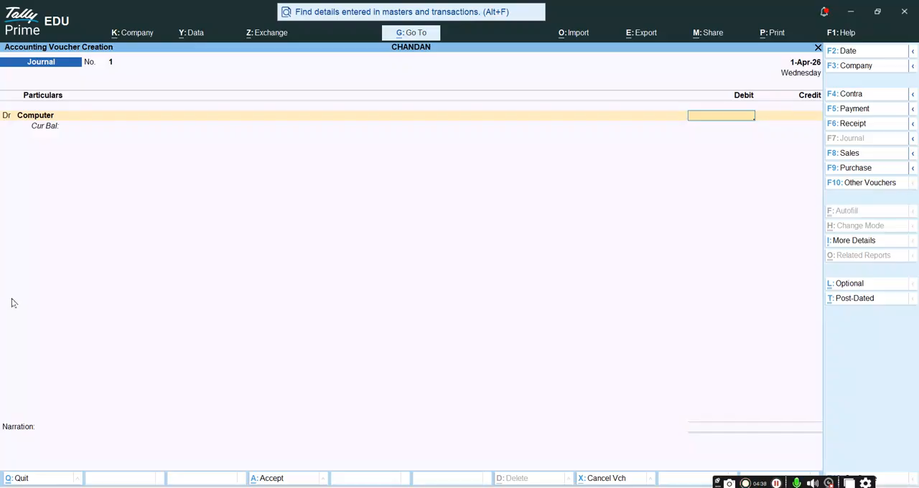
pyautogui.write('200000')
pyautogui.press('Return')
pyautogui.press('Return')
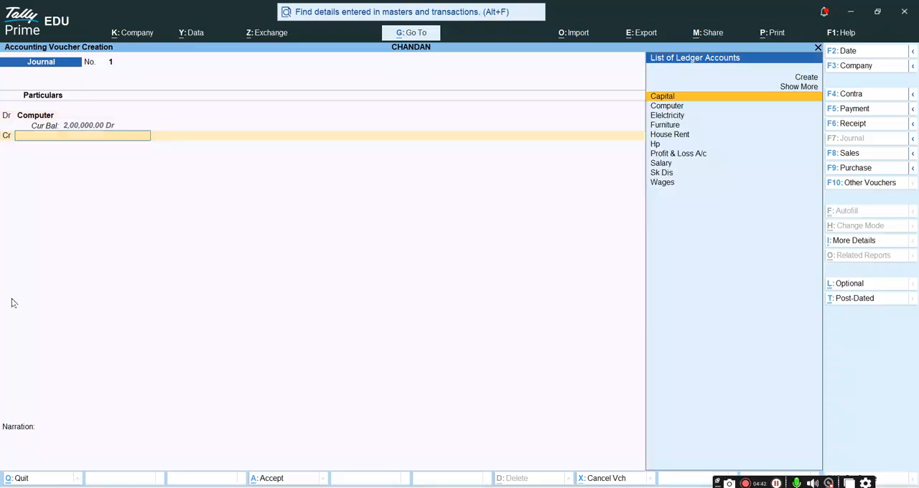
# - Credit the Hp ledger with 2,00,000 in the journal voucher
pyautogui.press('Down')
pyautogui.press('Down')
pyautogui.press('Down')
pyautogui.press('Down')
pyautogui.press('Down')
pyautogui.press('Down')
pyautogui.press('Down')
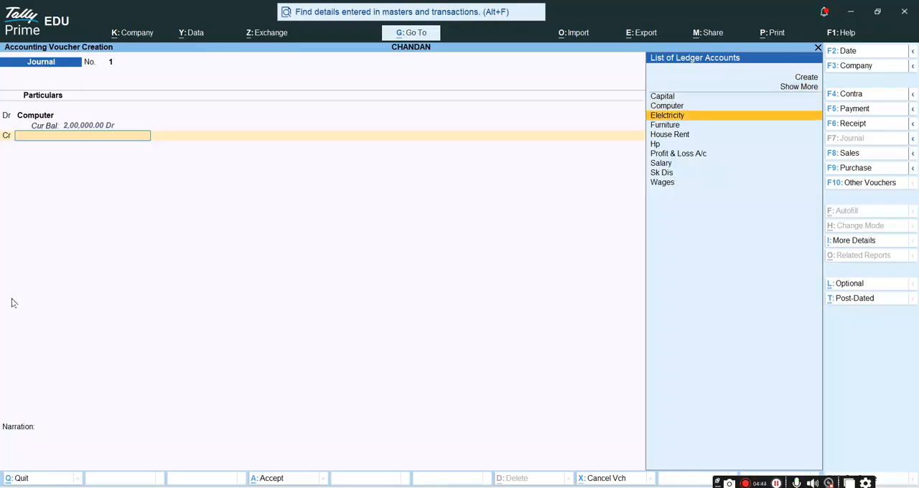
pyautogui.write('Hp')
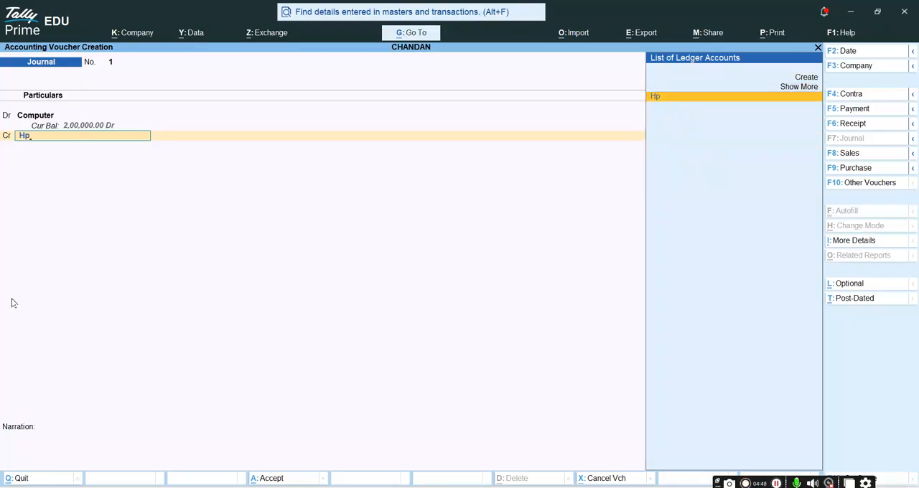
pyautogui.press('Return')
# - Allocate the Hp bill-wise amount of 2,00,000 as On Account and save the journal voucher without a narration
pyautogui.press('Return')
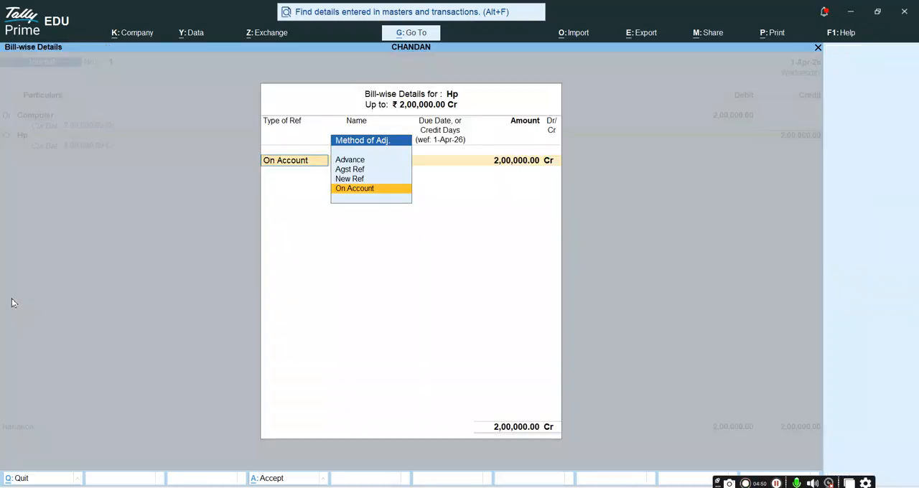
pyautogui.press('Return')
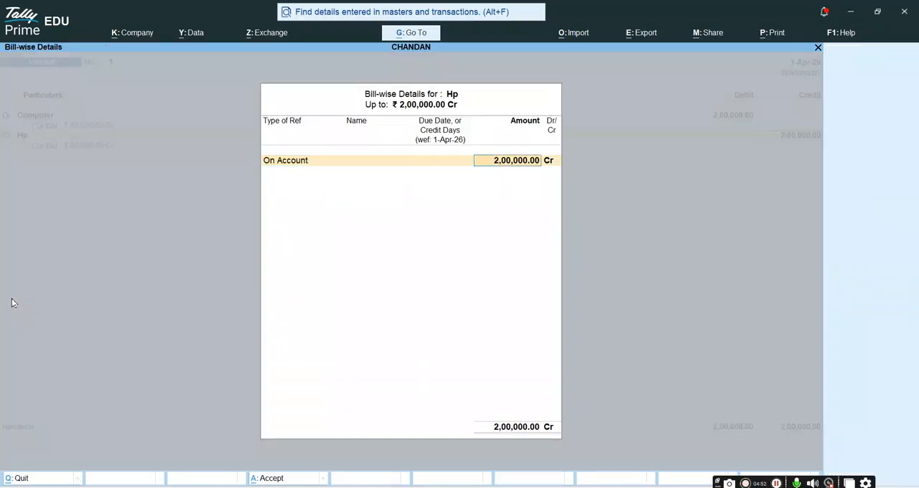
pyautogui.press('Return')
pyautogui.press('Return')
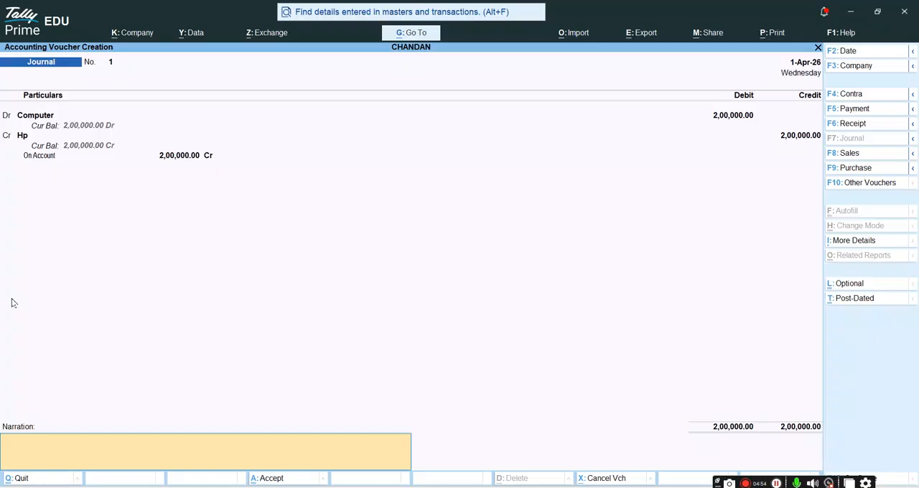
pyautogui.press('Return')
pyautogui.press('Return')
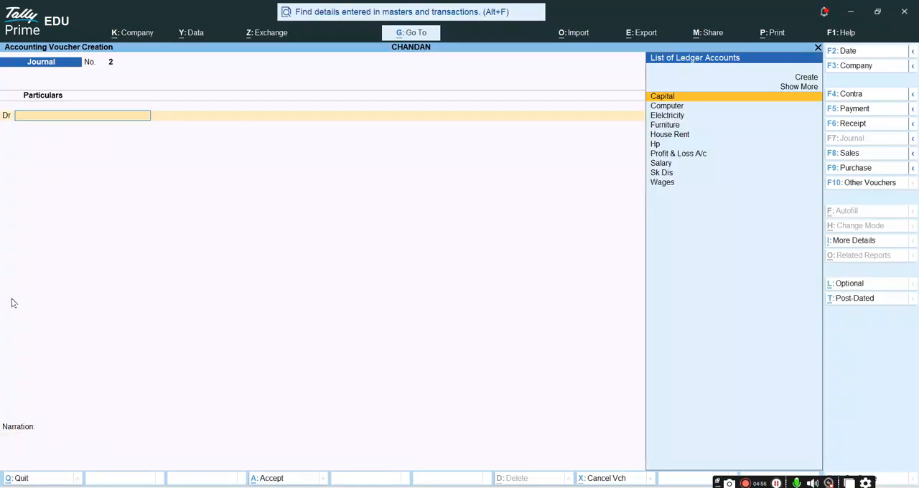